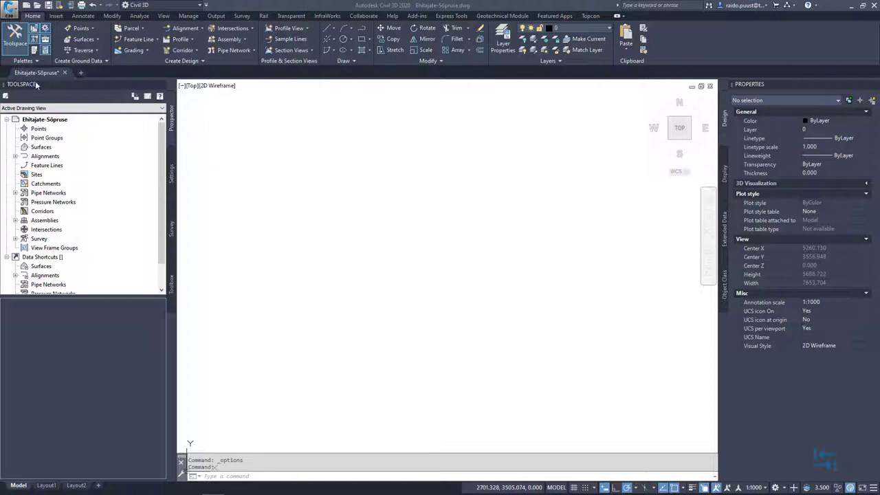
Check the insertion scale and other drawing units, including the available insertion units, and leave them without saving changes.
mouse_move(23, 76)
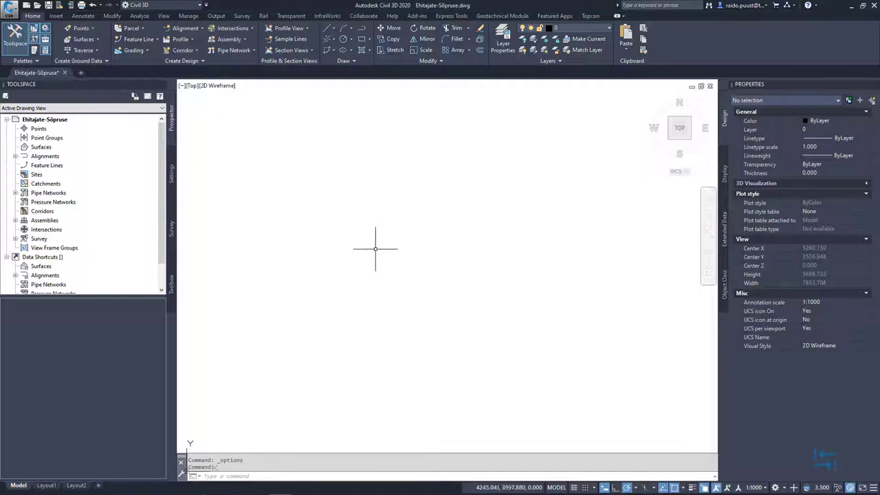
click(8, 10)
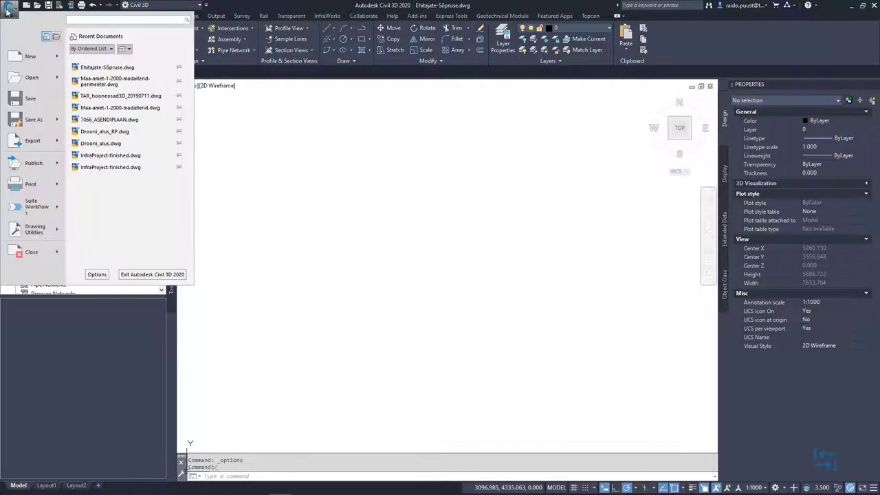
mouse_move(38, 233)
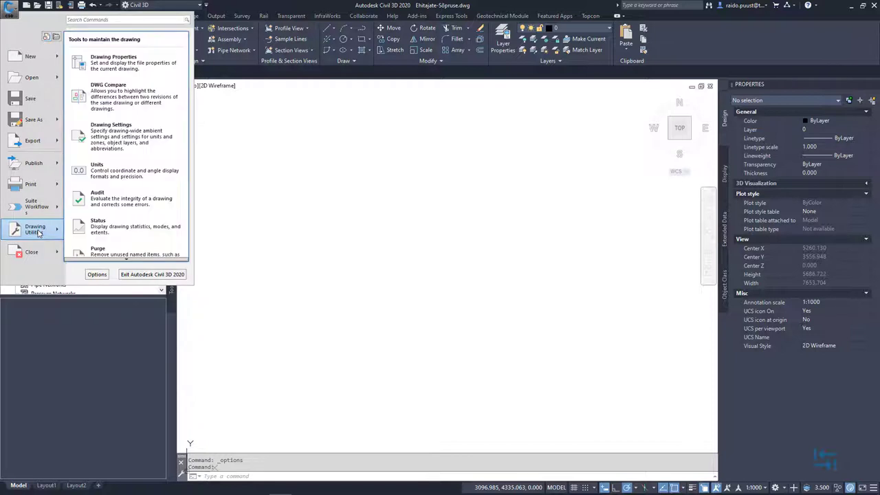
click(121, 169)
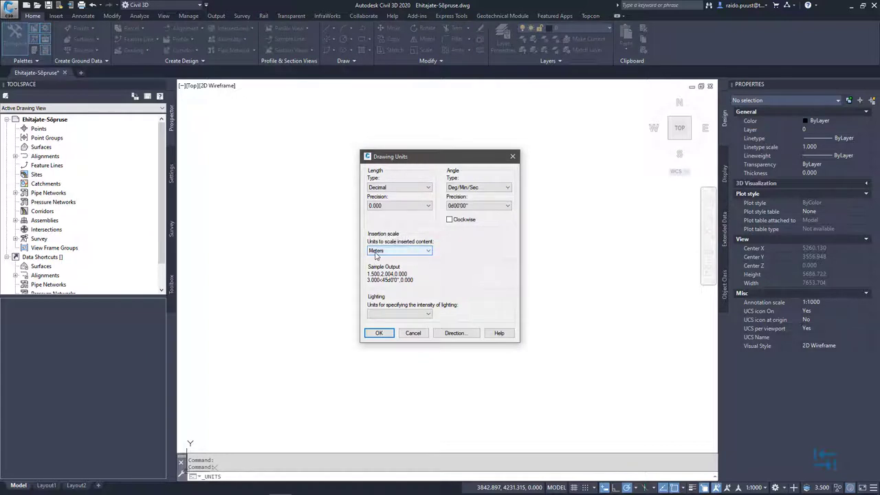
mouse_move(376, 255)
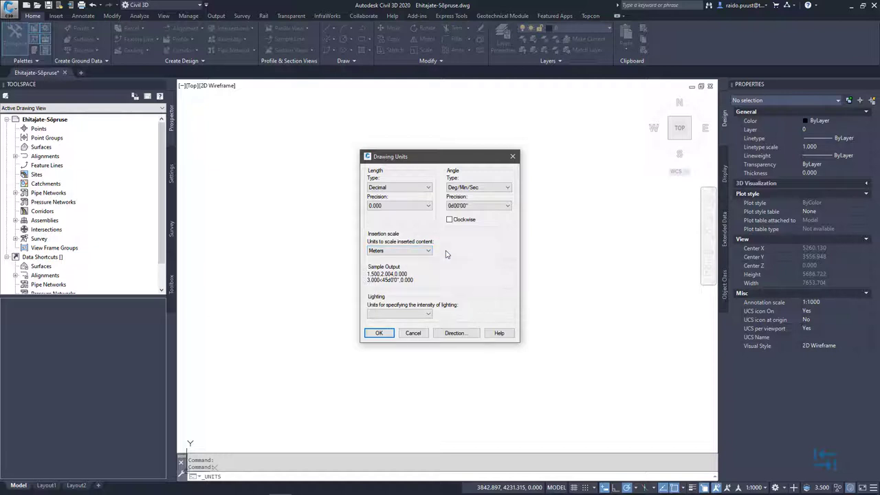
click(389, 251)
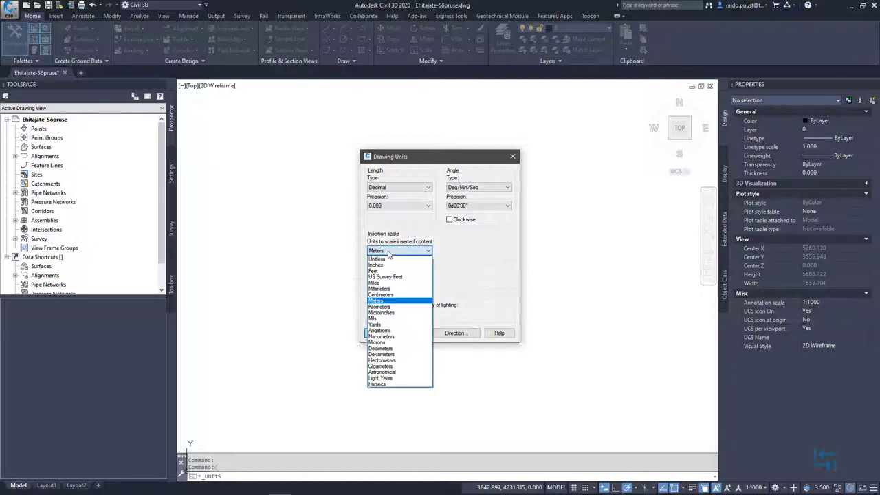
click(392, 252)
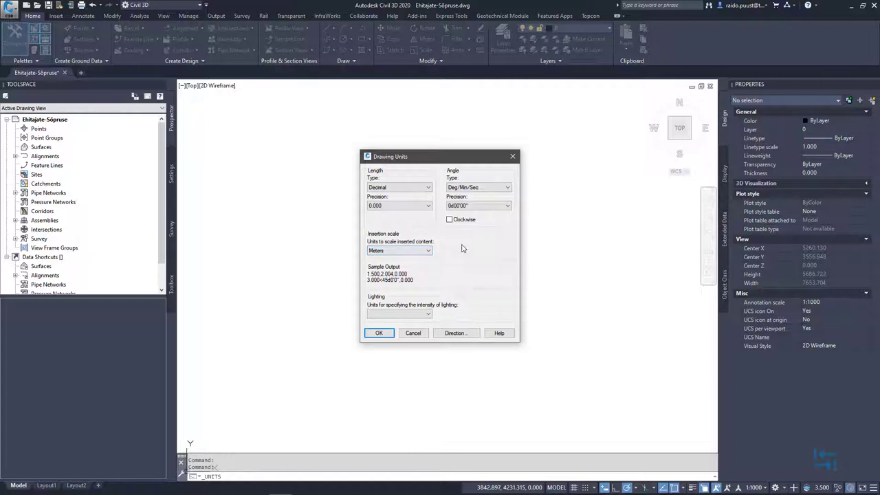
click(414, 334)
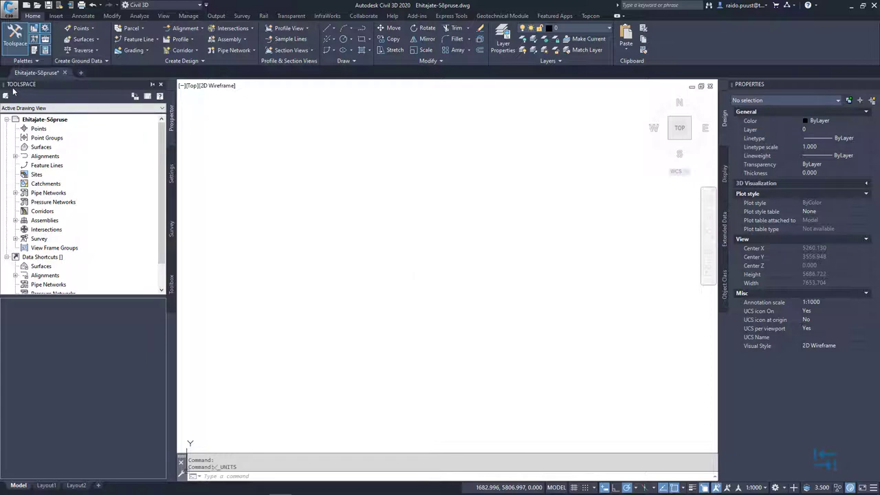
mouse_move(20, 88)
click(171, 176)
click(171, 124)
click(170, 157)
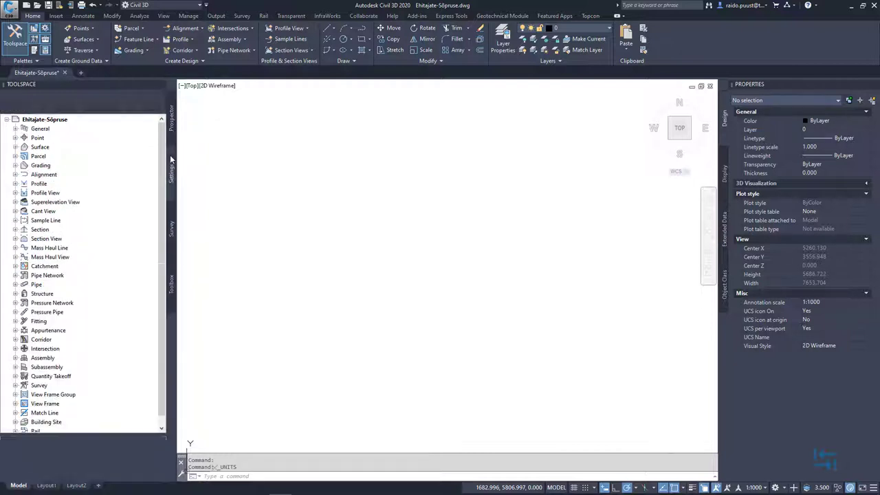
click(172, 234)
click(172, 295)
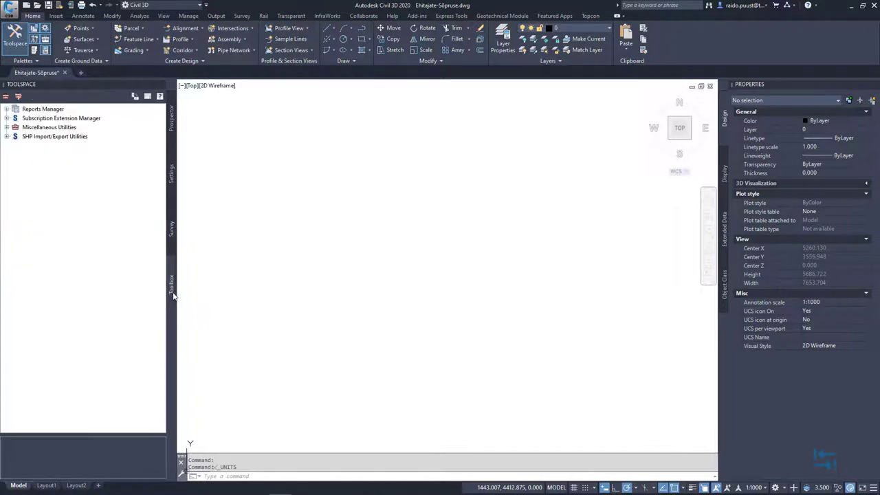
Open the drawing settings of Ehitajate-Sõpruse and set the zone category to Estonia.
click(172, 178)
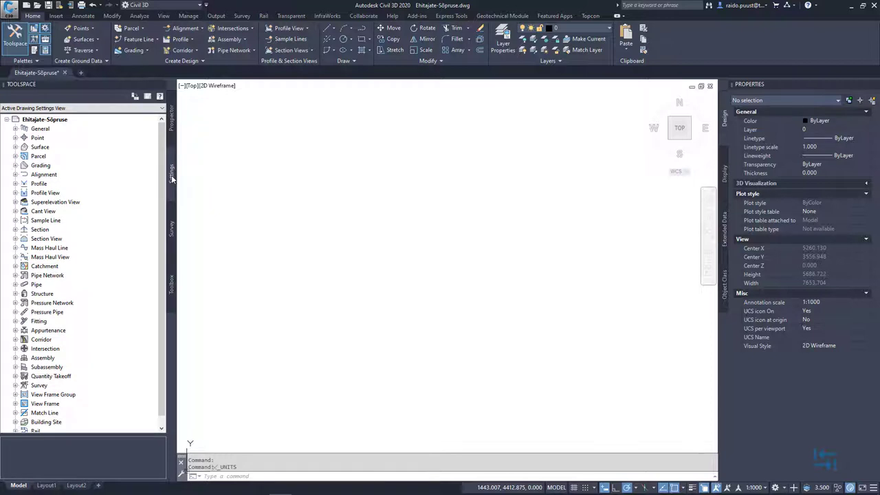
right_click(62, 122)
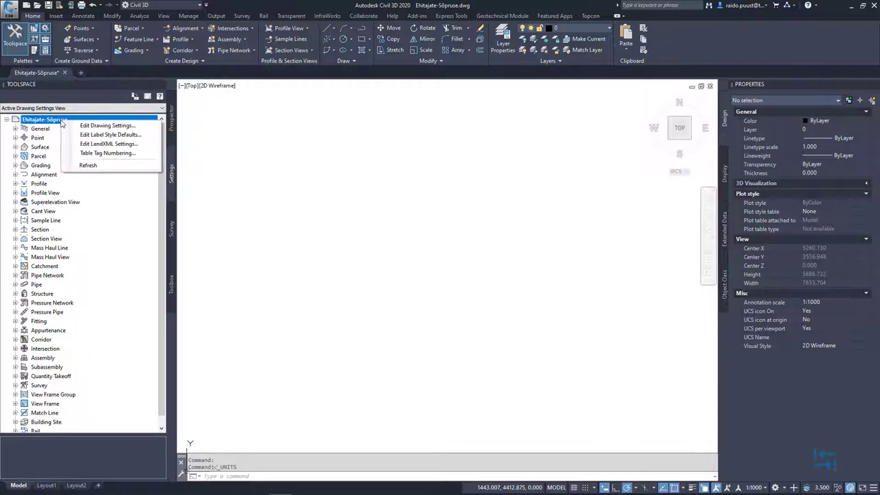
click(107, 126)
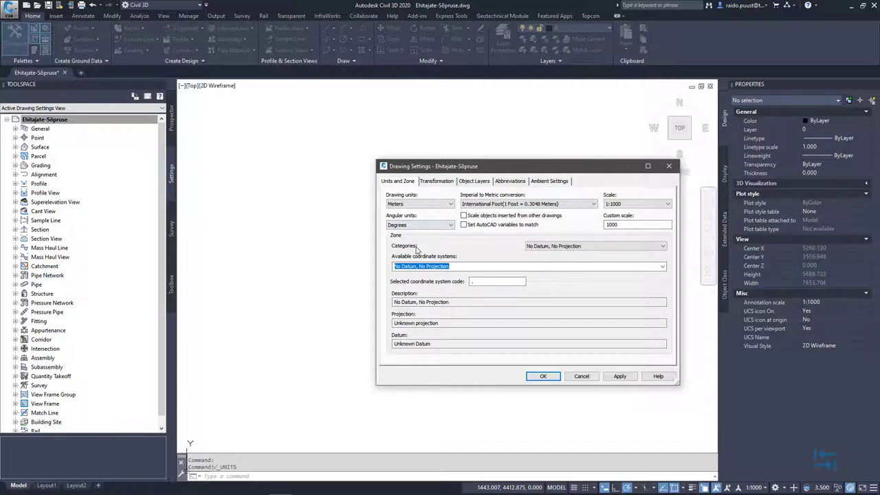
click(561, 247)
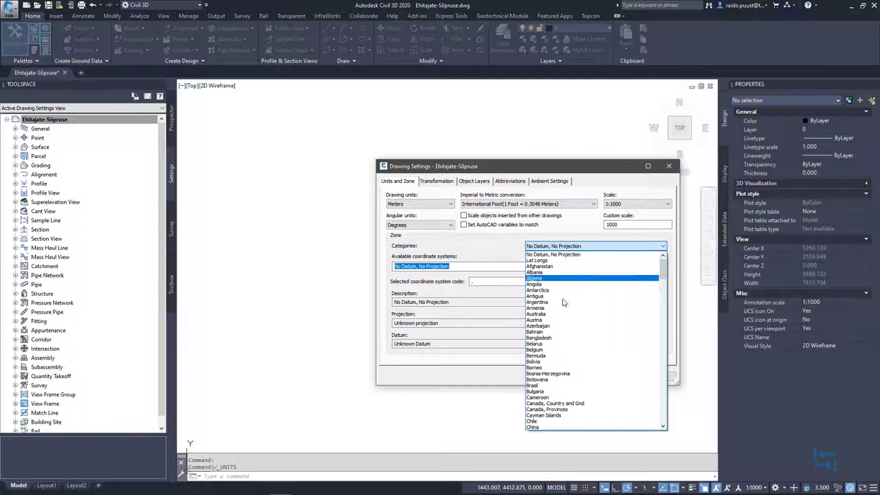
scroll(564, 371, down, 5)
scroll(564, 371, down, 2)
click(550, 406)
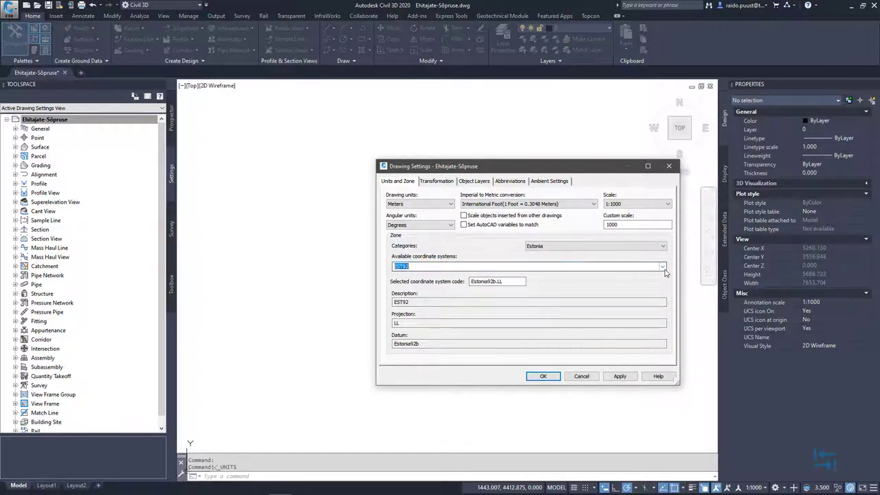
Assign the Estonian Coordinate System of 1997 to the drawing, apply the settings and save the drawing.
click(662, 268)
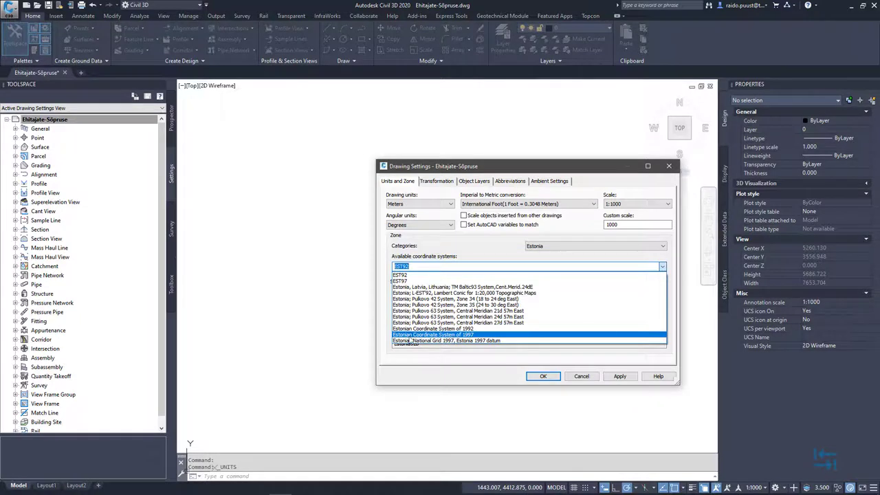
click(470, 336)
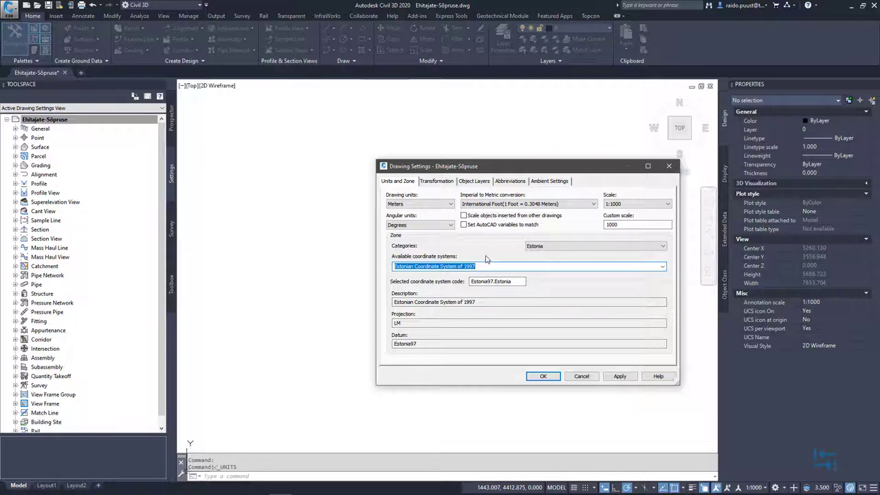
click(620, 376)
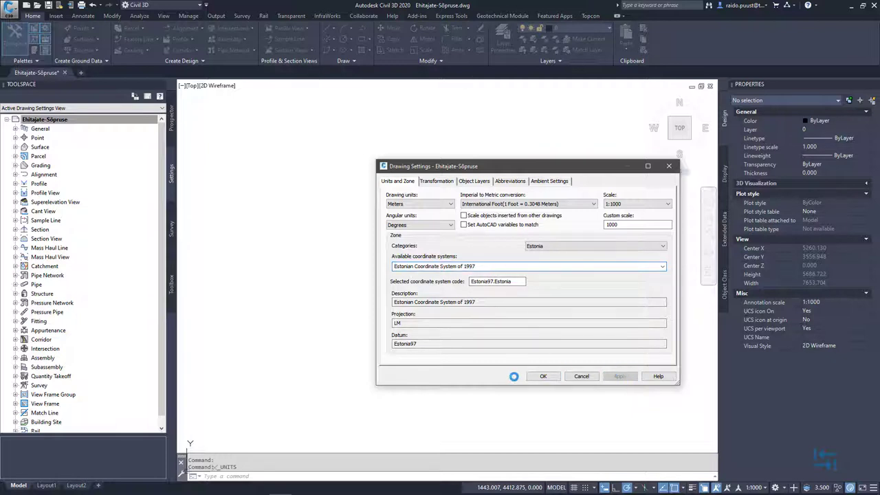
click(542, 376)
click(543, 377)
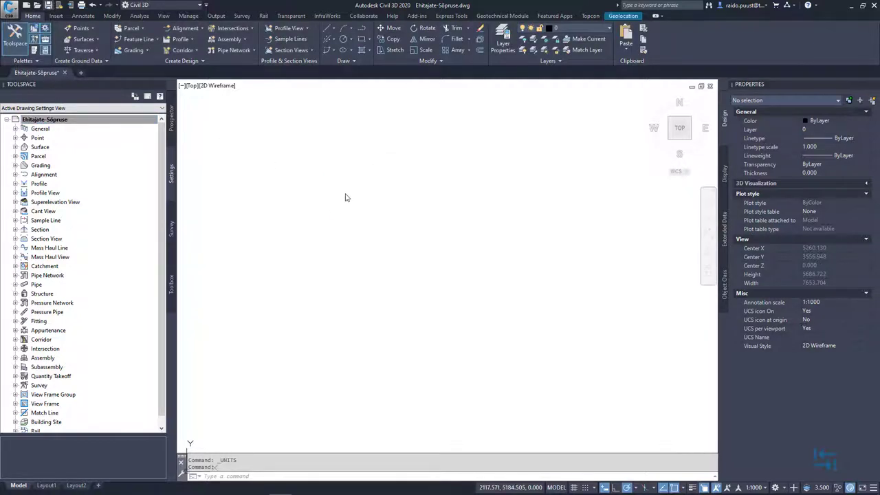
key(ctrl+s)
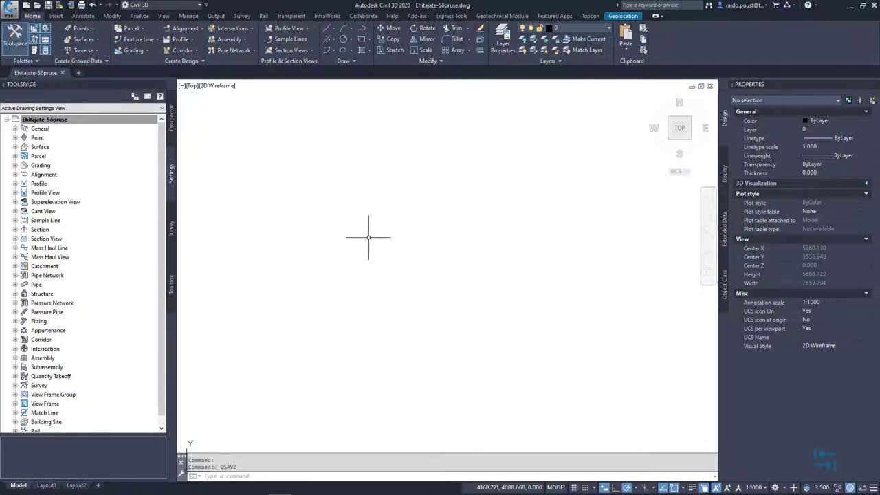
Start the command for opening an InfraWorks model in the drawing.
click(55, 16)
click(32, 16)
click(327, 16)
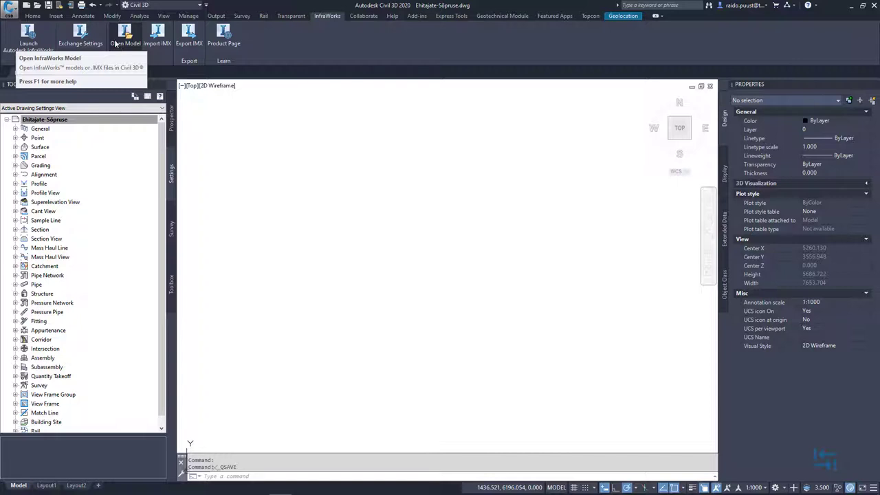
click(120, 44)
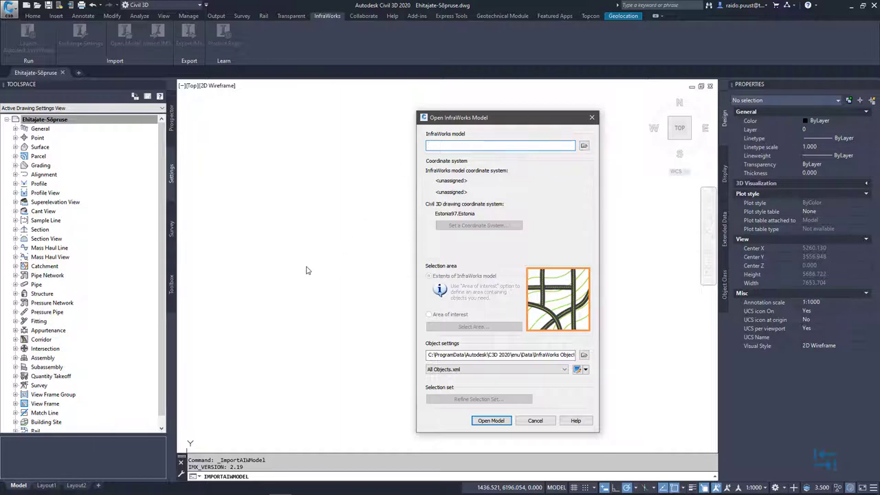
In File Explorer, look up the model files in the 787580 folder within Documents, Autodesk InfraWorks Models, Autodesk 360.
key(super+e)
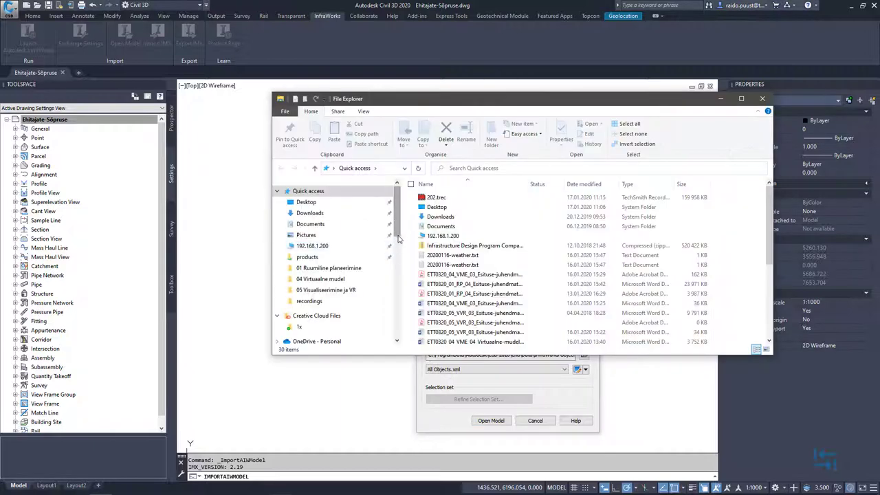
scroll(397, 236, down, 3)
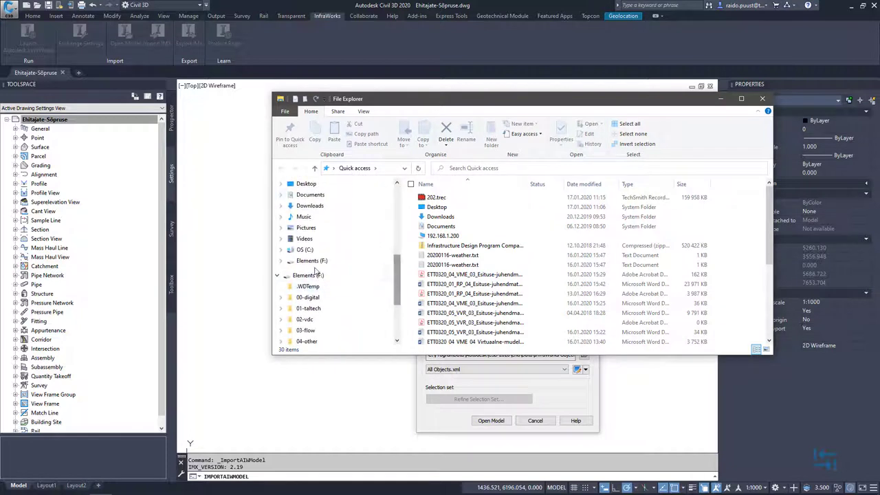
click(307, 198)
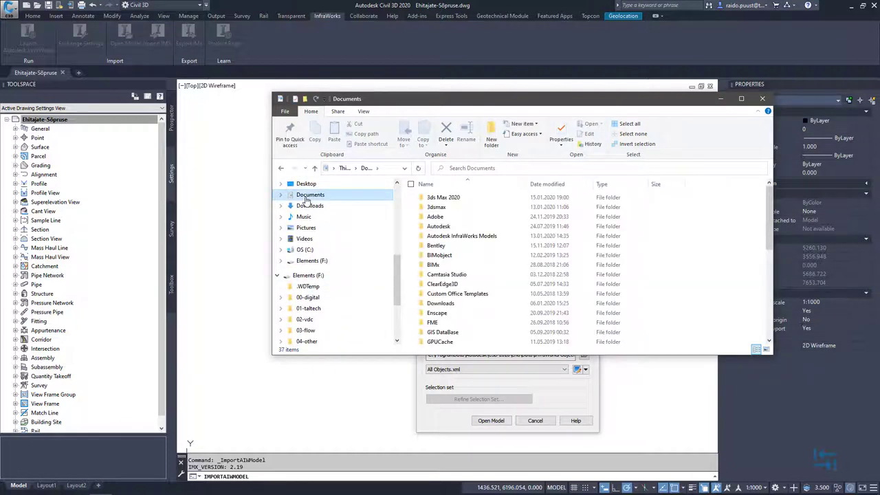
click(462, 238)
double_click(462, 238)
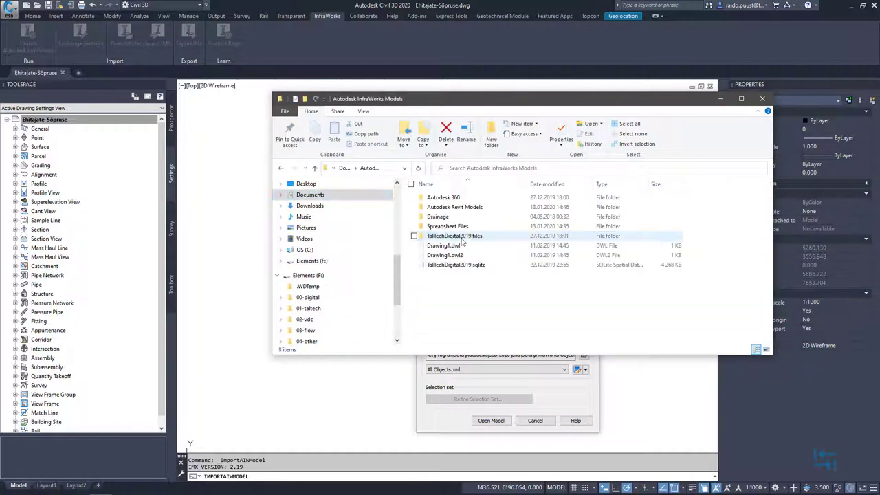
double_click(444, 199)
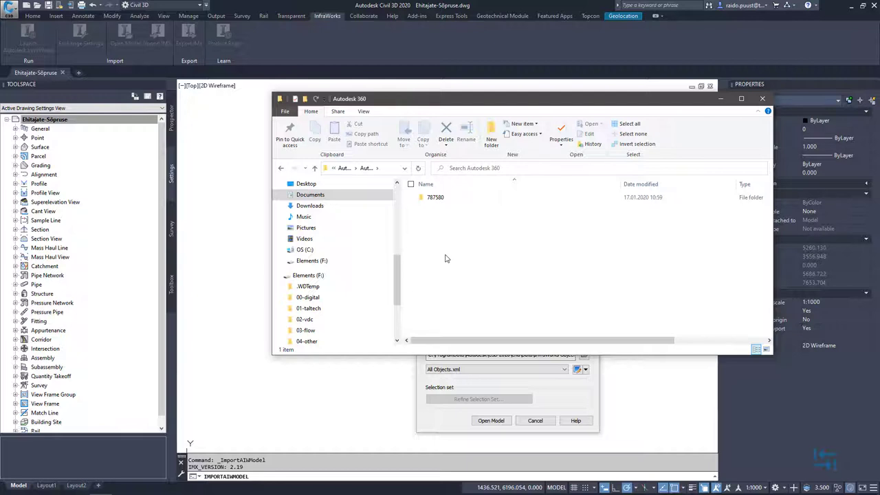
double_click(436, 200)
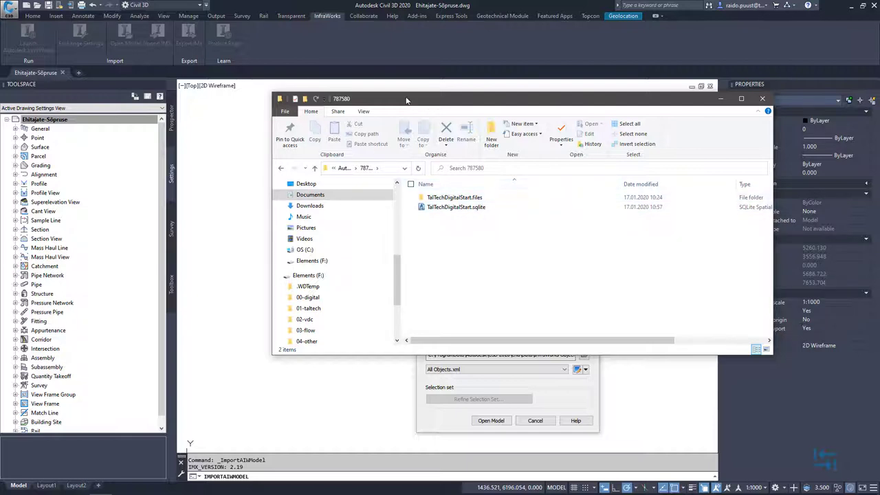
drag(406, 100, 350, 178)
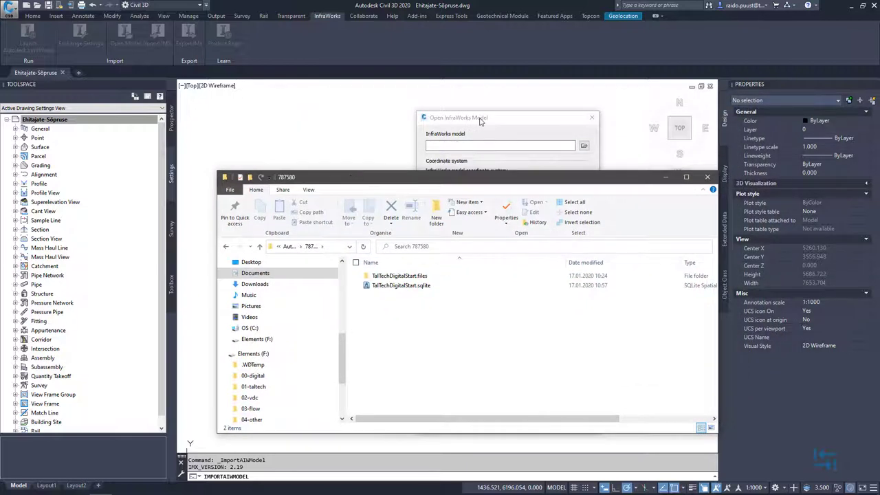
click(666, 176)
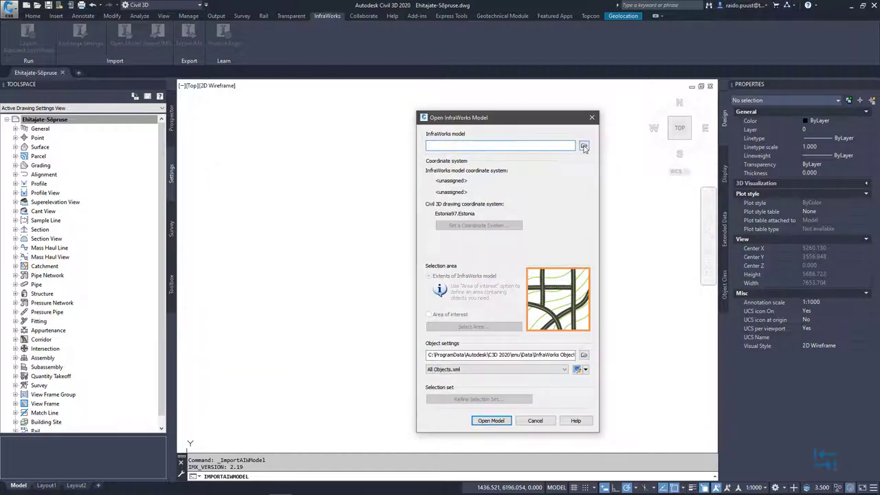
Browse for the InfraWorks model in the 787580 folder and select TalTechDigitalStart.sqlite.
click(584, 147)
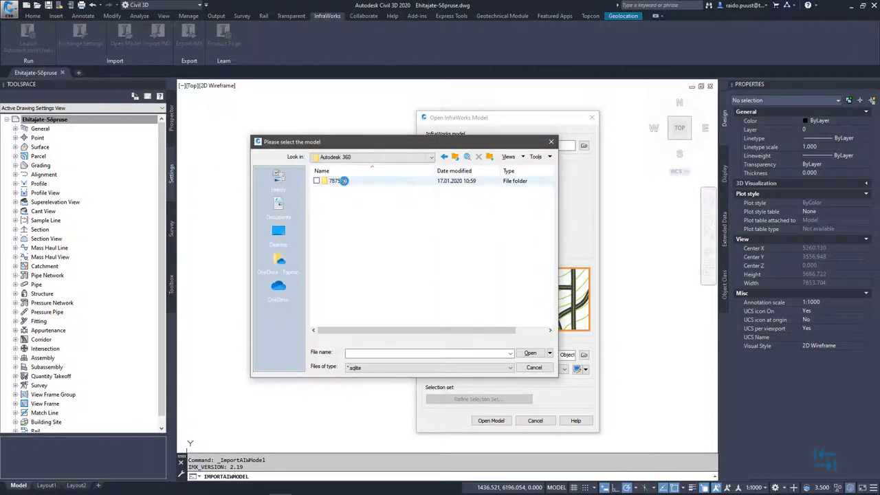
click(344, 189)
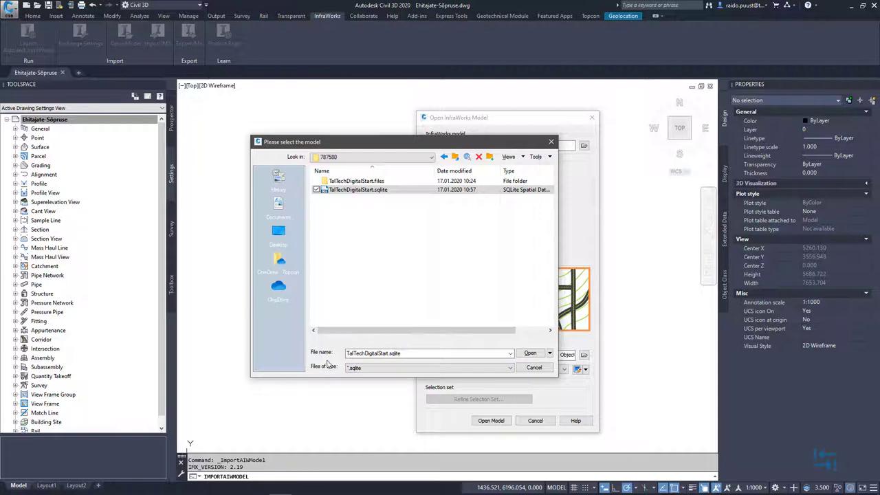
click(370, 371)
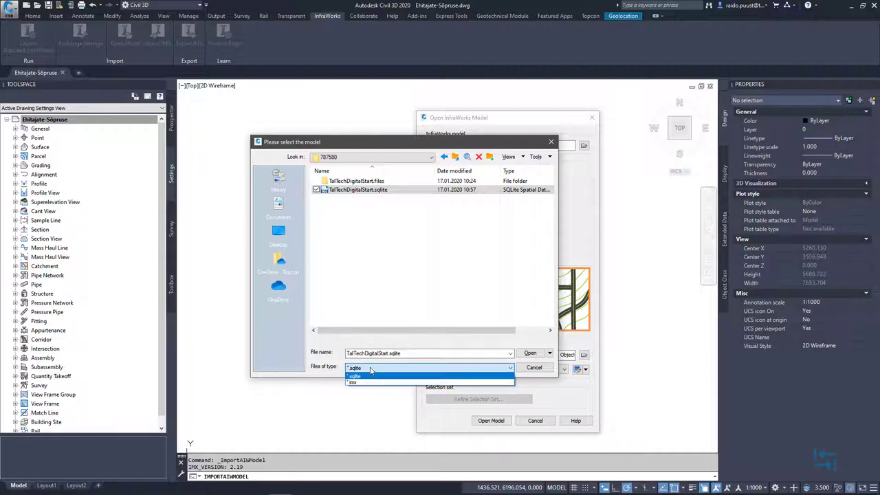
click(355, 382)
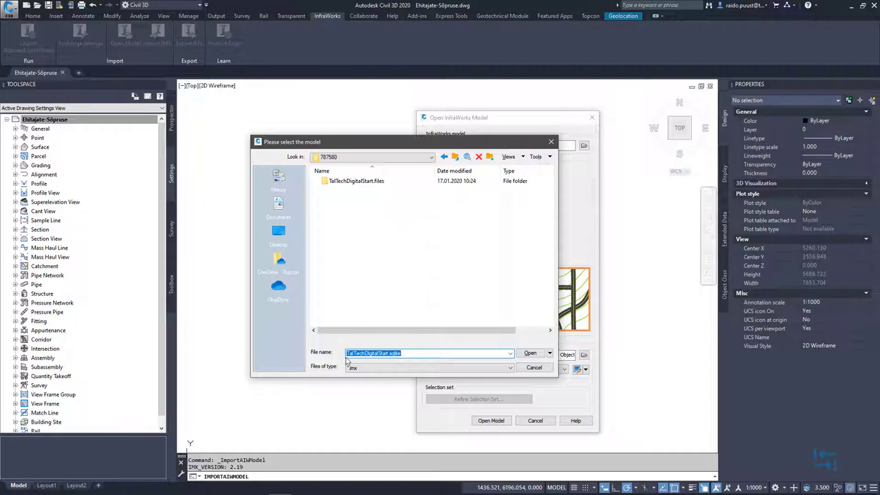
click(355, 367)
click(355, 376)
Load TalTechDigitalStart.sqlite as the InfraWorks model to import.
click(350, 191)
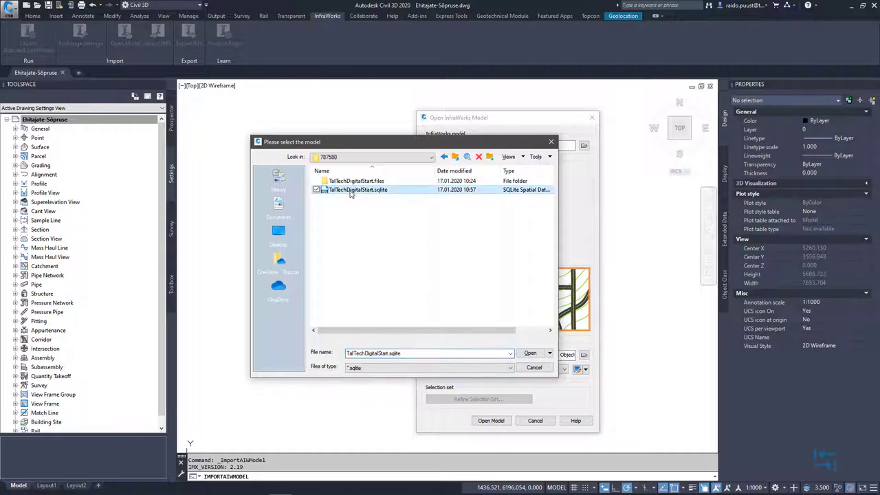
click(531, 354)
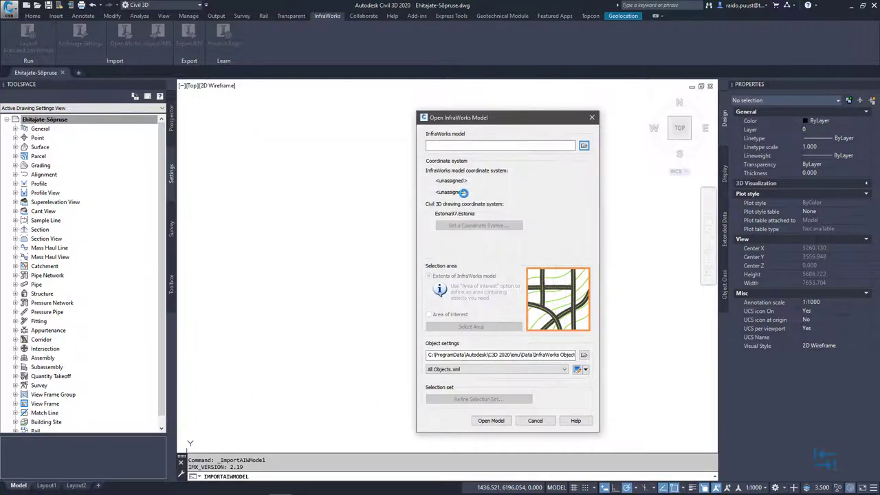